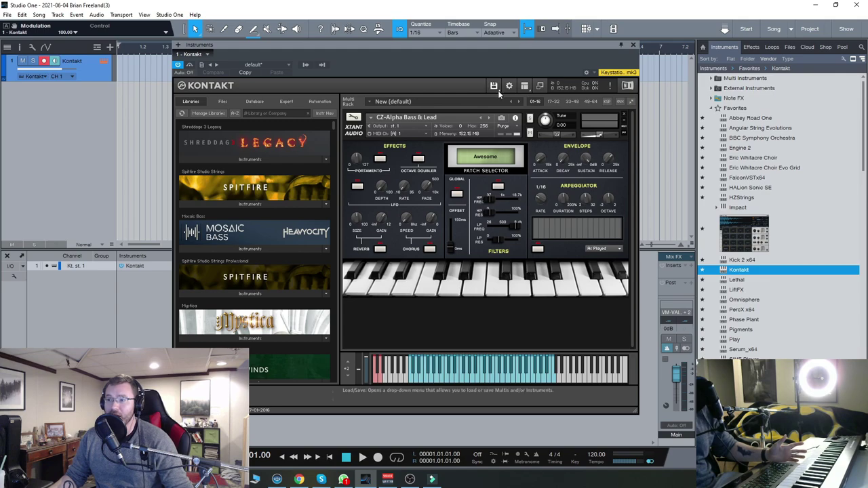
View the list of CZ-Alpha instruments in Kontakt's Quick-Load browser and return to the CZ-Alpha Bass & Lead instrument
{"action": "left_click_drag", "start_coordinate": [491, 47], "coordinate": [487, 40]}
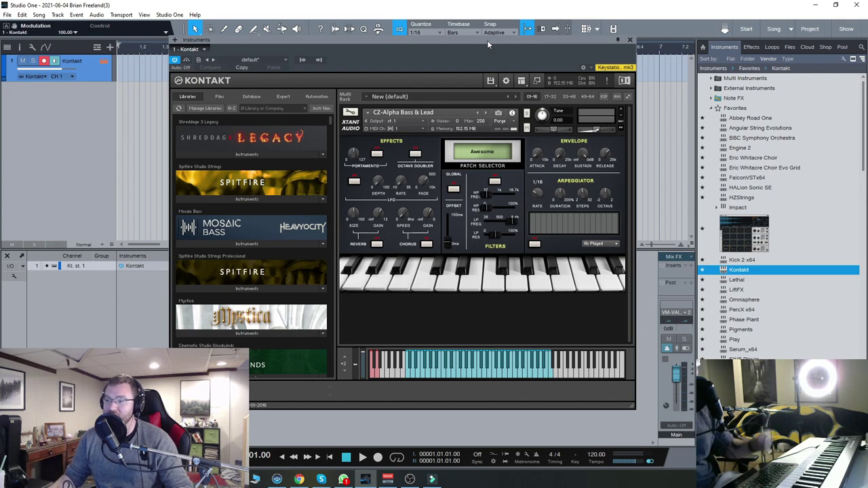
{"action": "right_click", "coordinate": [417, 318]}
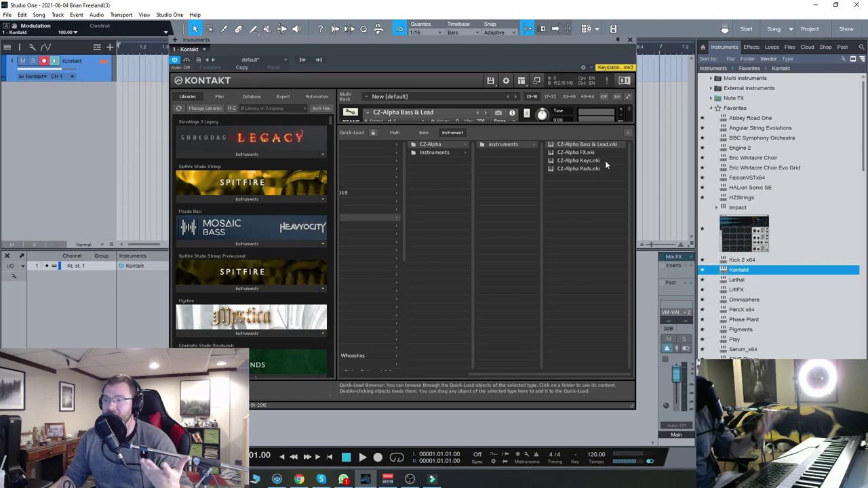
{"action": "left_click", "coordinate": [629, 133]}
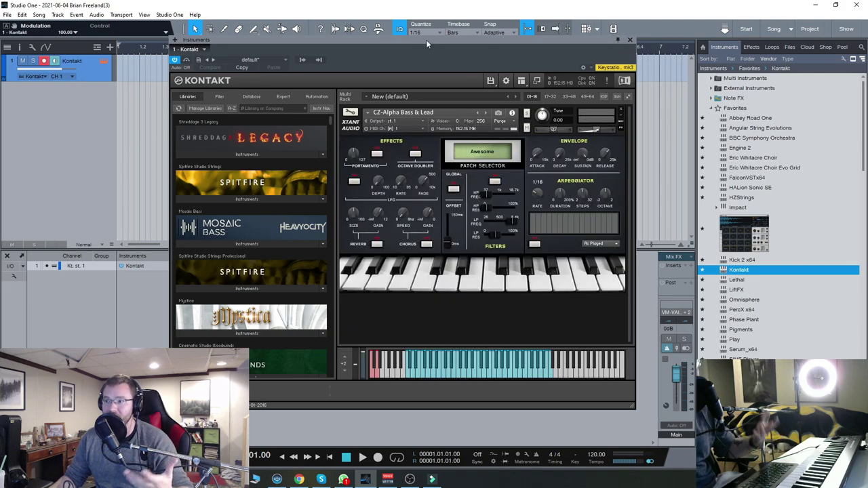
{"action": "left_click_drag", "start_coordinate": [425, 39], "coordinate": [410, 41]}
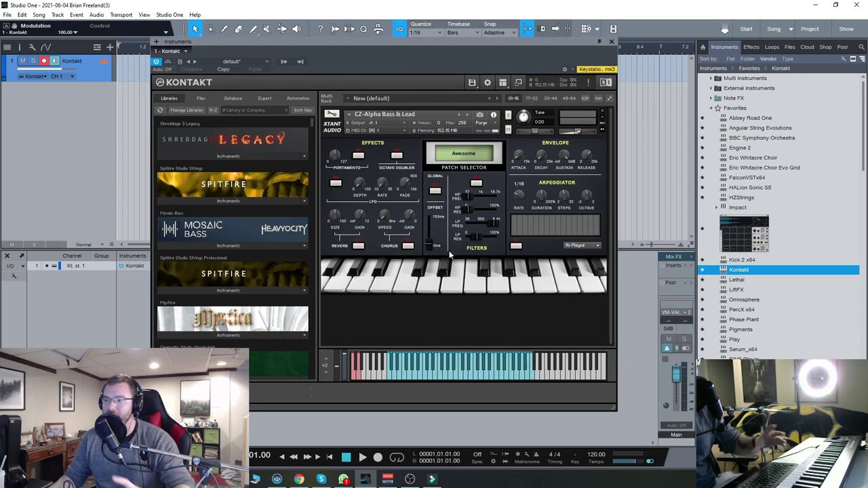
Try out the Awesome patch's portamento, octave doubler and high-pass and low-pass filter frequencies, and draw step levels in its arpeggiator
{"action": "left_click", "coordinate": [359, 156]}
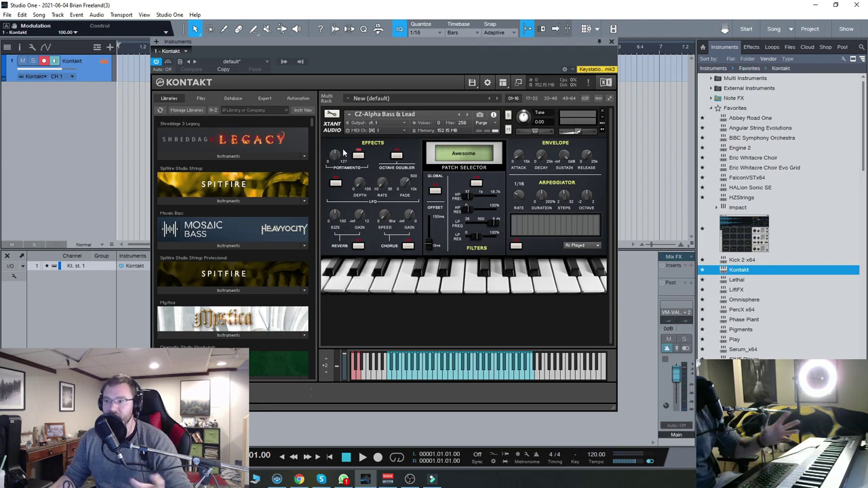
{"action": "left_click", "coordinate": [399, 156]}
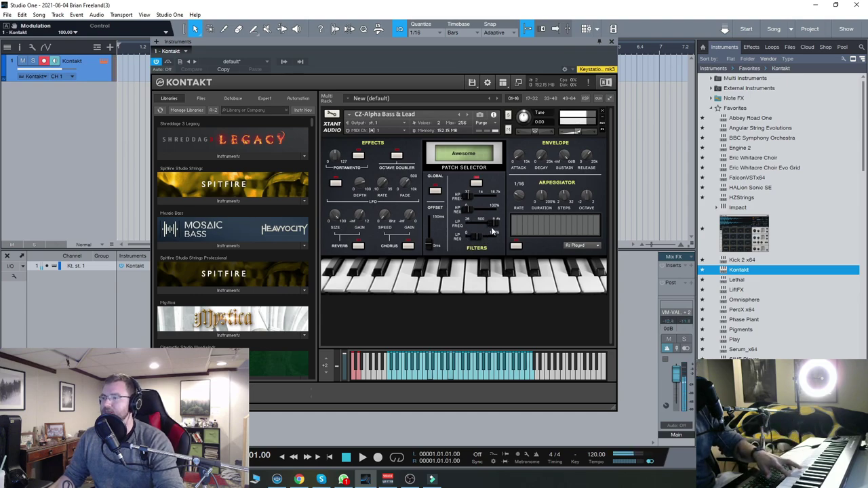
{"action": "mouse_move", "coordinate": [473, 229]}
{"action": "left_mouse_down"}
{"action": "mouse_move", "coordinate": [495, 231]}
{"action": "mouse_move", "coordinate": [465, 233]}
{"action": "left_mouse_up"}
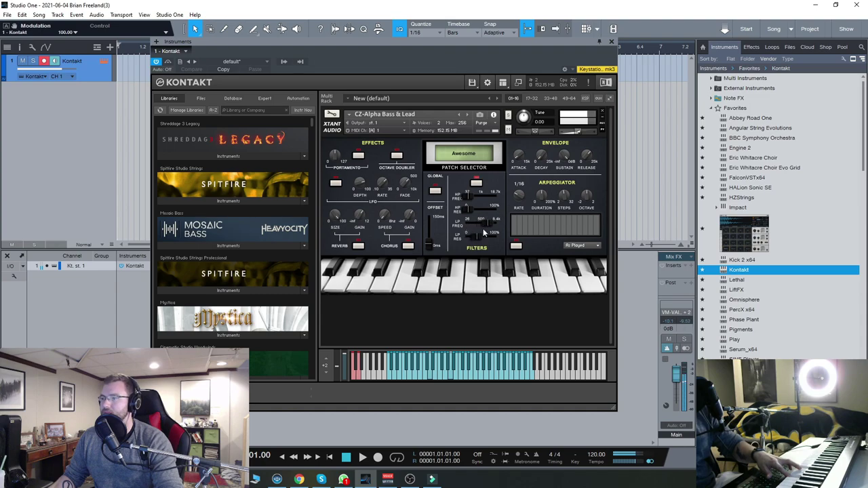
{"action": "left_click_drag", "start_coordinate": [470, 197], "coordinate": [493, 210]}
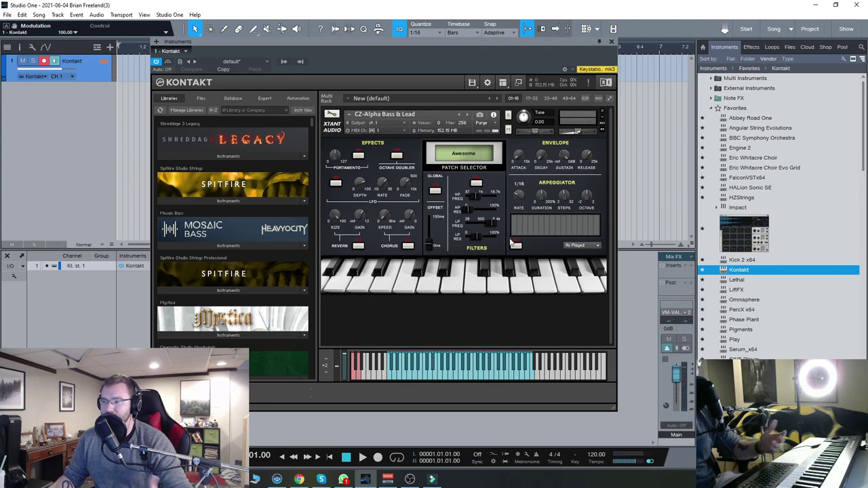
{"action": "left_click_drag", "start_coordinate": [515, 229], "coordinate": [577, 228]}
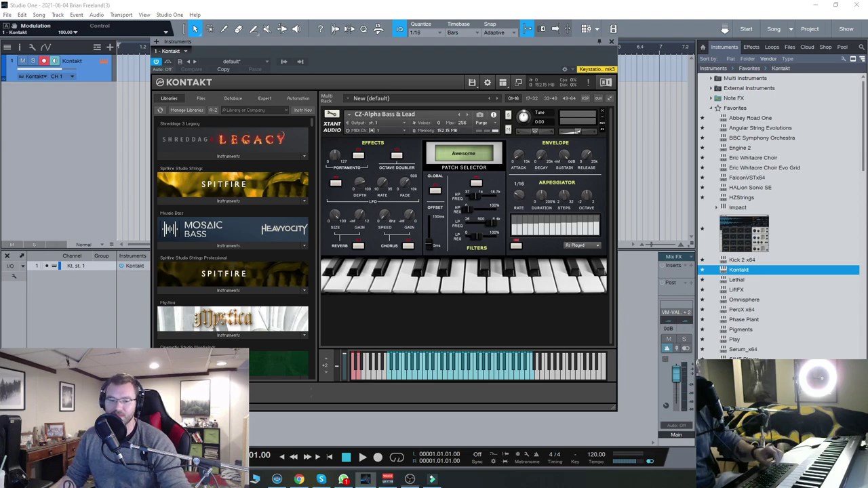
Load the Psych patch and toggle its arpeggiator, and sweep the low-pass filter frequency on the Most Triumphant patch
{"action": "left_click", "coordinate": [463, 154]}
{"action": "left_click", "coordinate": [456, 176]}
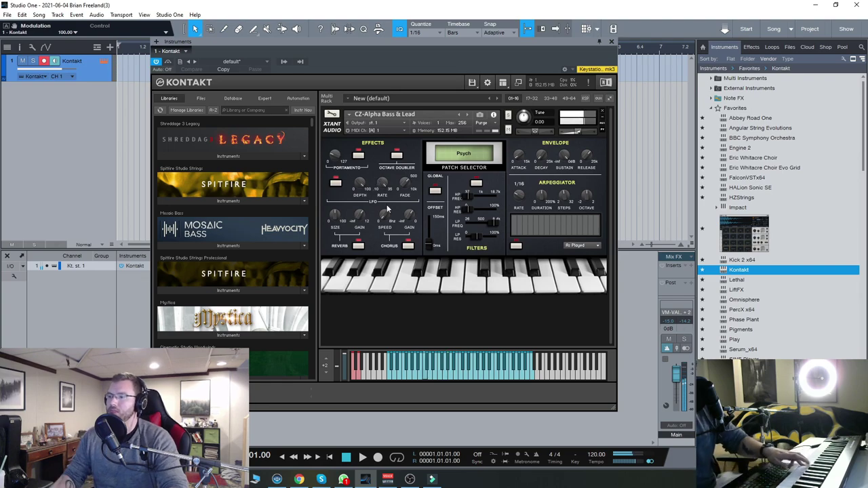
{"action": "left_click", "coordinate": [517, 245]}
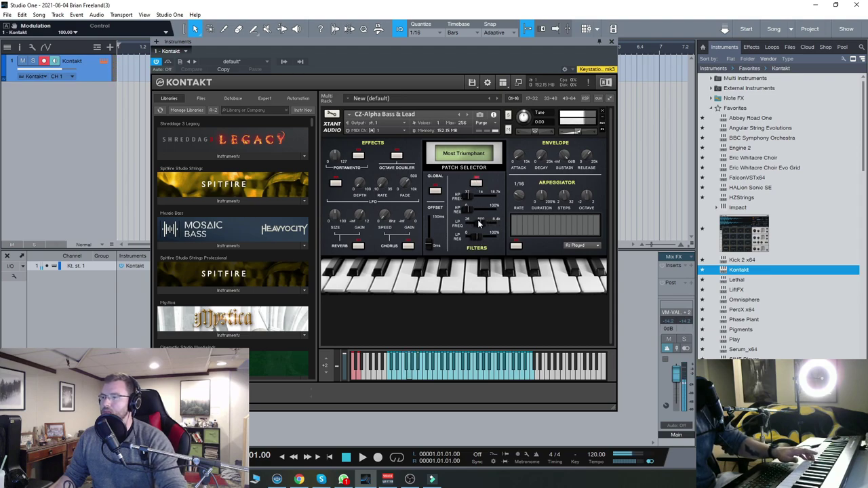
{"action": "mouse_move", "coordinate": [469, 225]}
{"action": "left_mouse_down"}
{"action": "mouse_move", "coordinate": [490, 223]}
{"action": "mouse_move", "coordinate": [485, 231]}
{"action": "mouse_move", "coordinate": [473, 219]}
{"action": "left_mouse_up"}
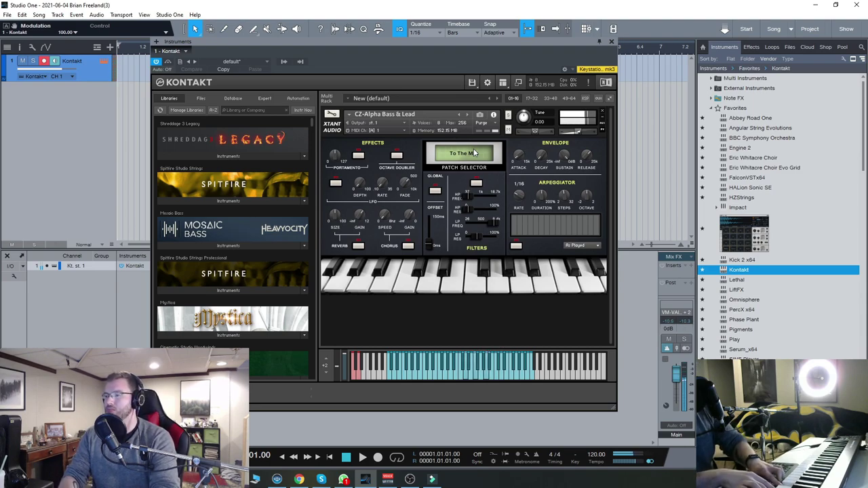
Load the Eureka patch, sweep its low-pass filter frequency, and try out the LFO and portamento switches
{"action": "left_click", "coordinate": [475, 154]}
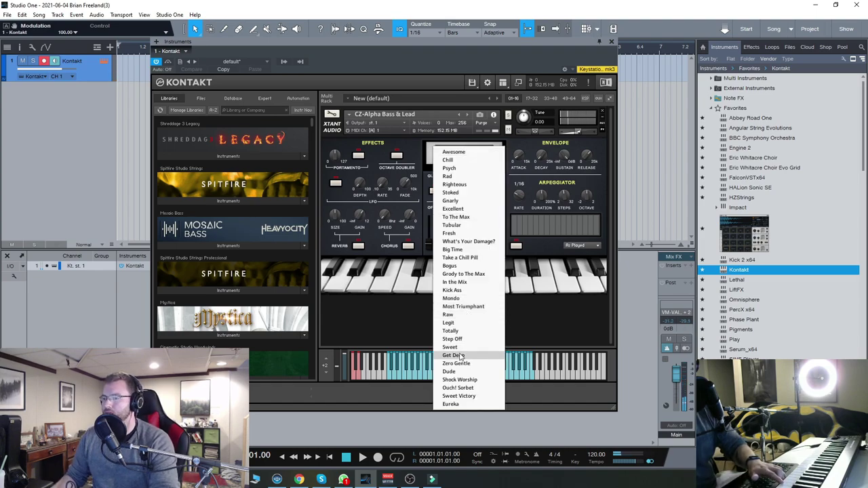
{"action": "left_click", "coordinate": [451, 404]}
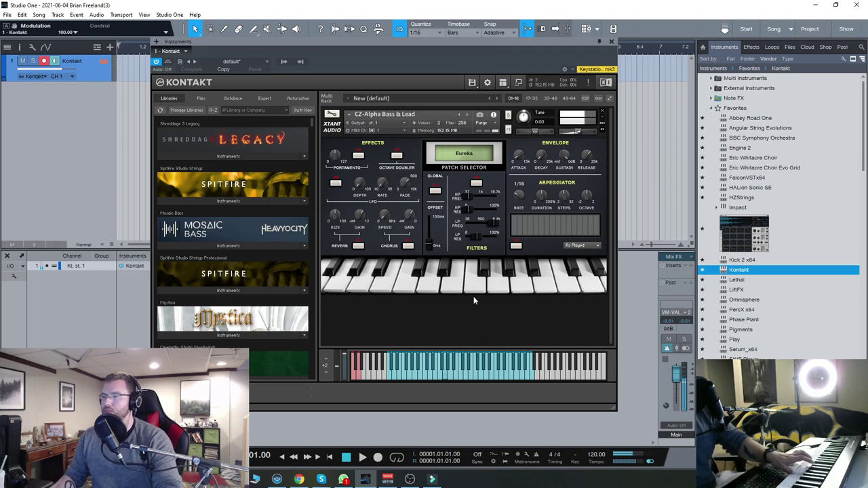
{"action": "left_click_drag", "start_coordinate": [496, 219], "coordinate": [472, 231]}
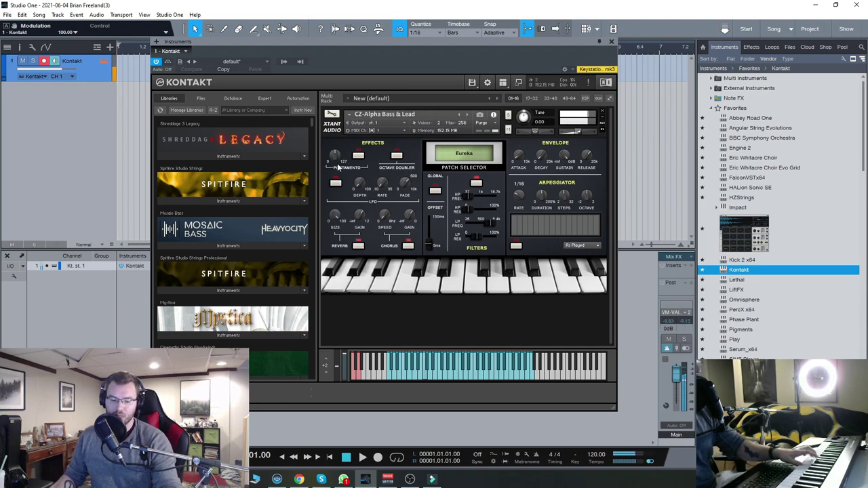
{"action": "left_click", "coordinate": [338, 182]}
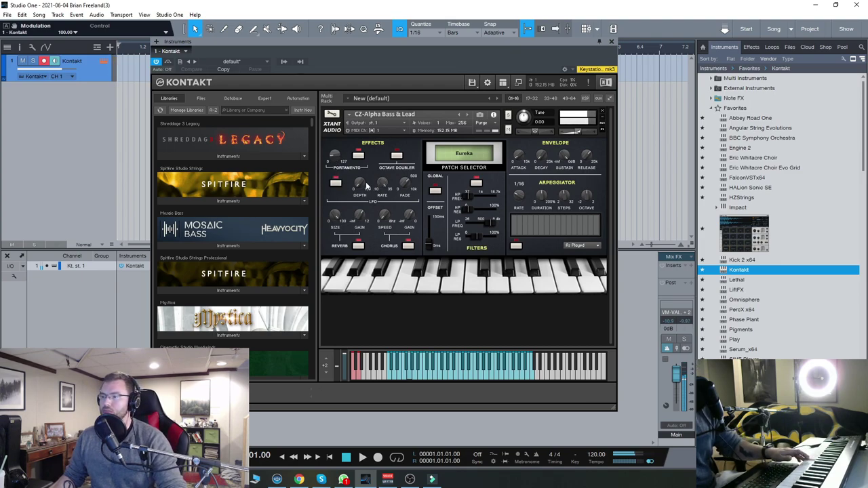
{"action": "left_click", "coordinate": [359, 153]}
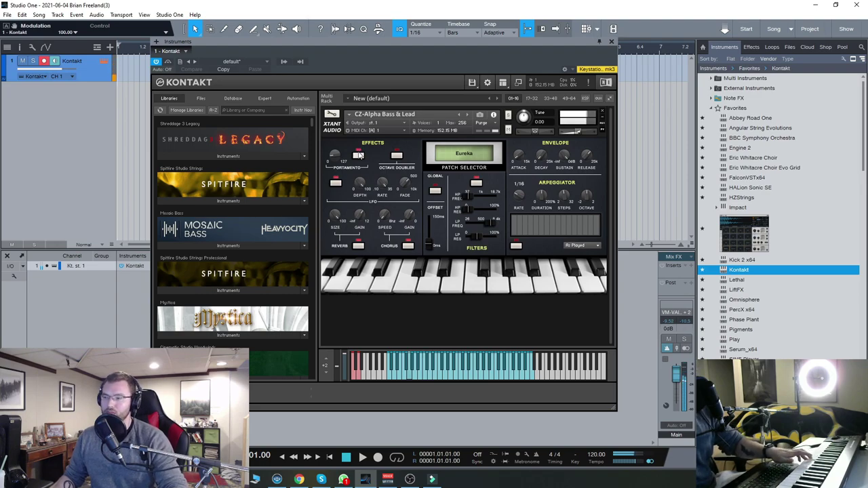
View CZ-Alpha Keys among the CZ-Alpha instruments in the Quick-Load browser and return to the instrument
{"action": "left_click_drag", "start_coordinate": [476, 42], "coordinate": [505, 29]}
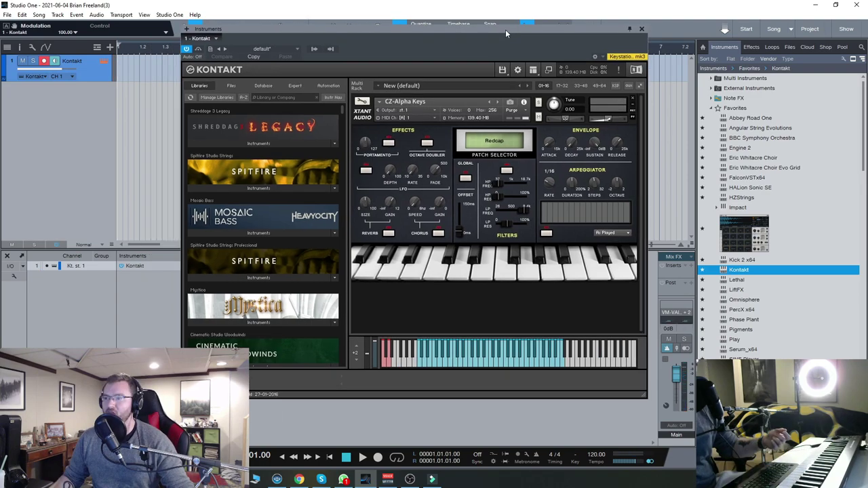
{"action": "right_click", "coordinate": [523, 309]}
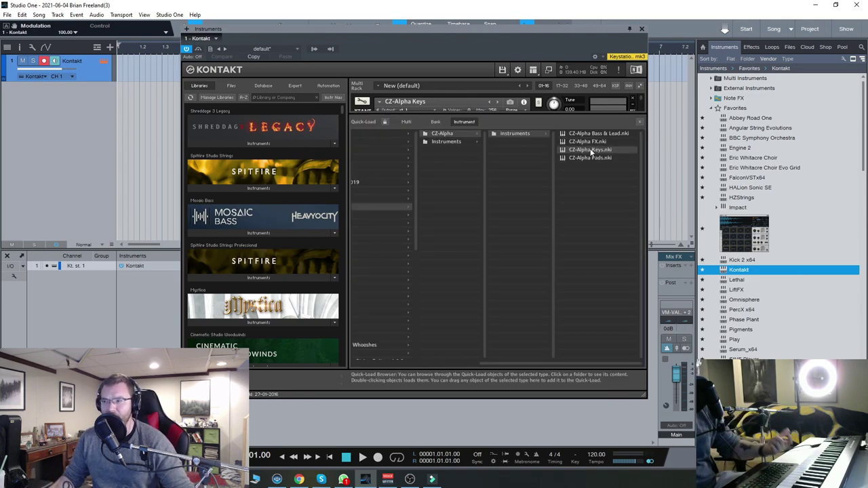
{"action": "left_click", "coordinate": [638, 122]}
Uncover the Kontakt channel's inserts and look over the settings of its Blackhole reverb
{"action": "left_click_drag", "start_coordinate": [491, 30], "coordinate": [554, 35]}
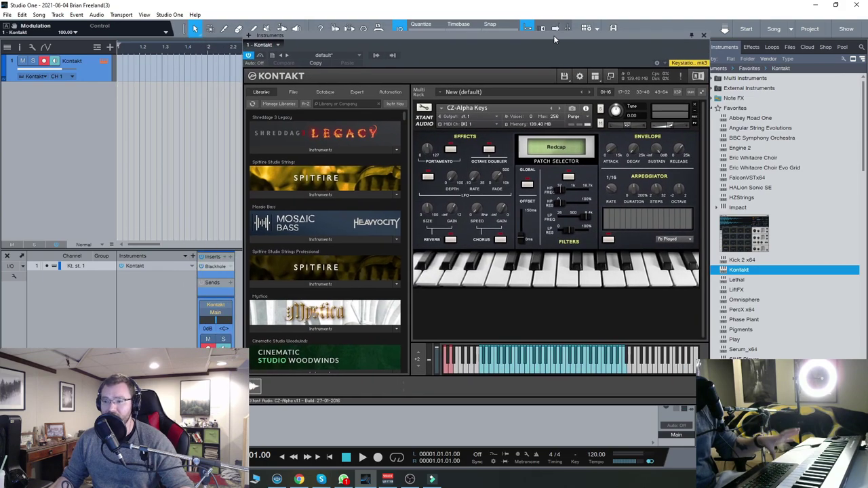
{"action": "left_click", "coordinate": [214, 267]}
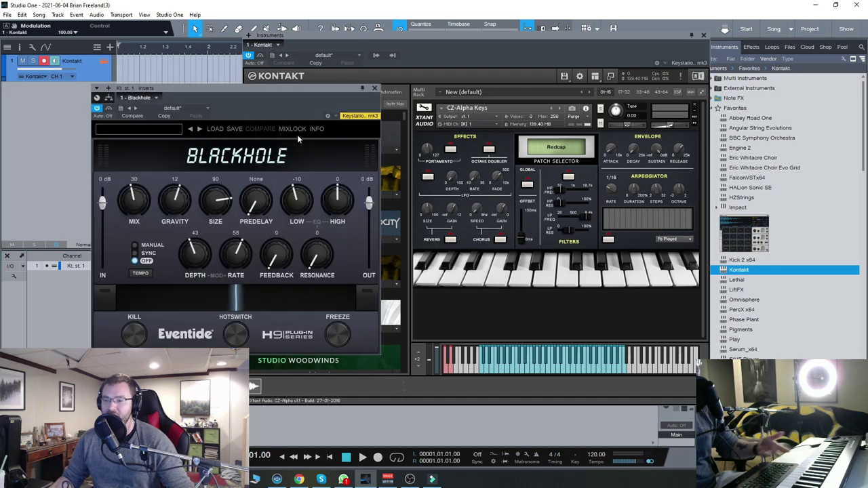
{"action": "left_click", "coordinate": [373, 90]}
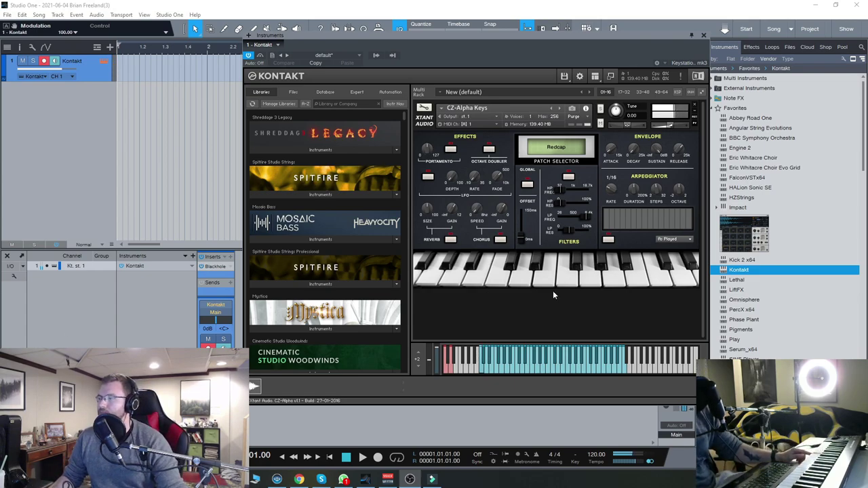
Draw rising arpeggiator step levels for the Redcap patch and toggle the built-in reverb
{"action": "mouse_move", "coordinate": [607, 218]}
{"action": "left_mouse_down"}
{"action": "mouse_move", "coordinate": [689, 214]}
{"action": "mouse_move", "coordinate": [663, 221]}
{"action": "left_mouse_up"}
{"action": "left_click", "coordinate": [451, 240]}
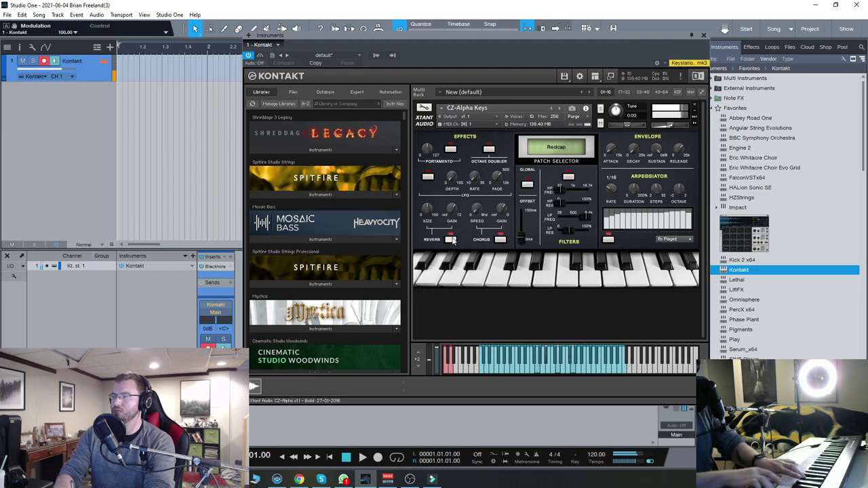
Audition further CZ-Alpha Keys patches, loading Ouroboros and switching on to Space Cadet
{"action": "left_click", "coordinate": [556, 140]}
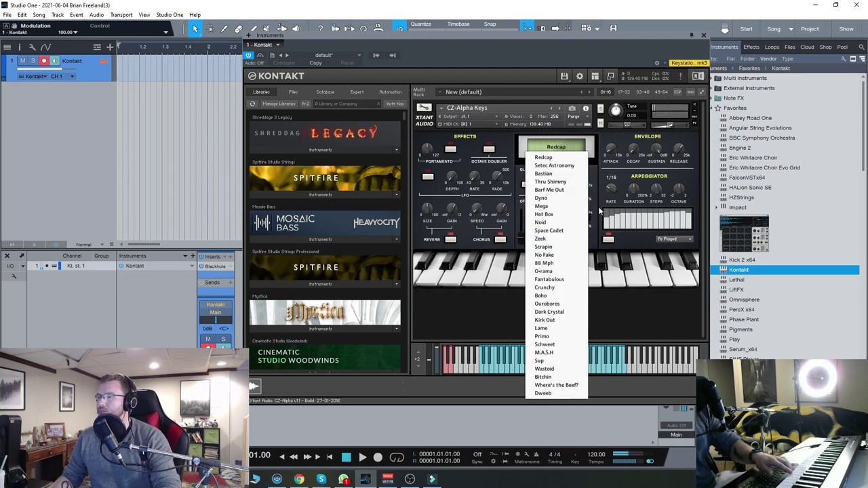
{"action": "left_click", "coordinate": [558, 306]}
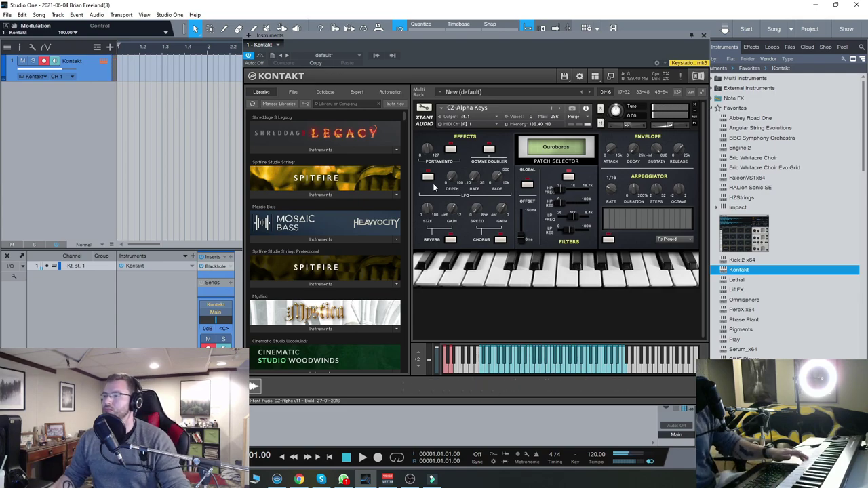
{"action": "left_click", "coordinate": [568, 149]}
{"action": "left_click", "coordinate": [556, 347]}
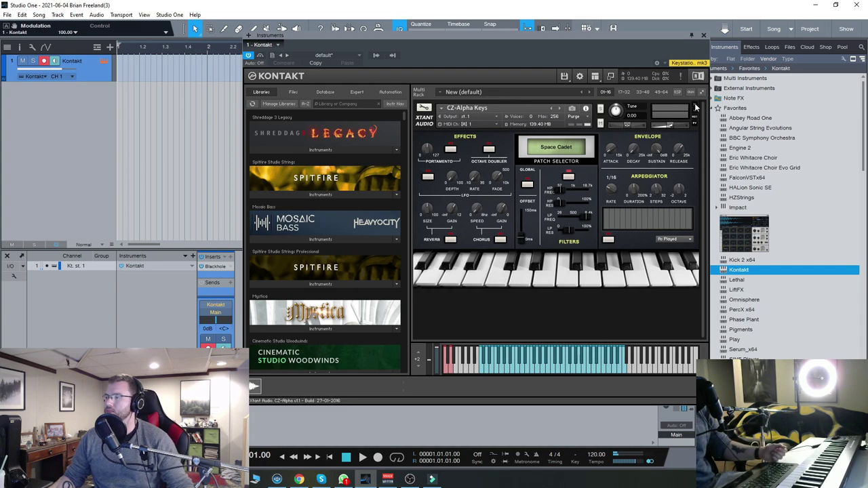
Remove CZ-Alpha Keys from the rack and load CZ-Alpha Pads.nki from the Quick-Load browser
{"action": "left_click", "coordinate": [695, 107]}
{"action": "right_click", "coordinate": [558, 275]}
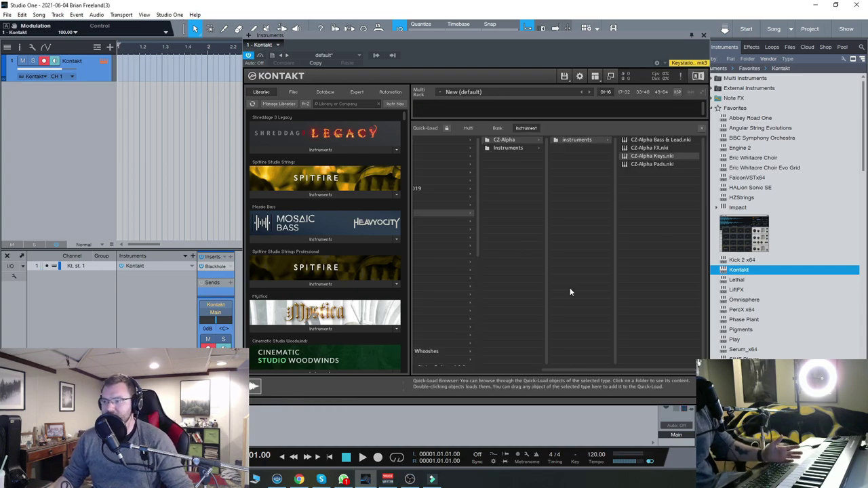
{"action": "left_click_drag", "start_coordinate": [562, 39], "coordinate": [531, 34]}
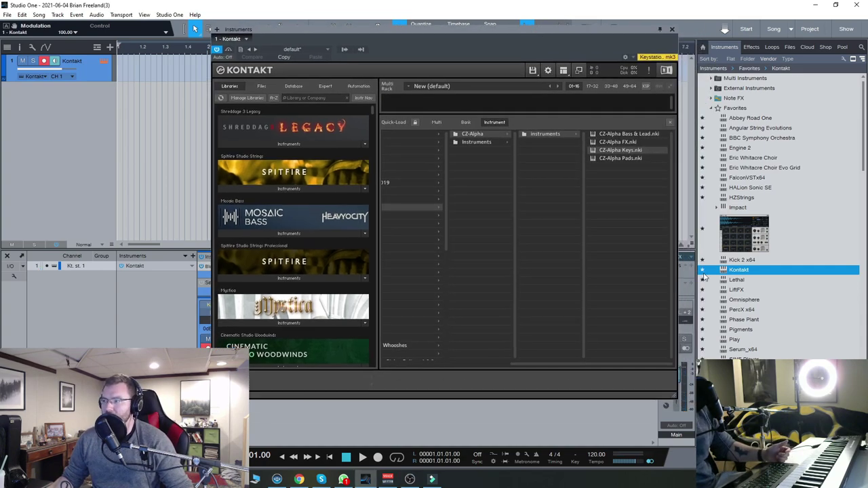
{"action": "double_click", "coordinate": [625, 159]}
{"action": "left_click", "coordinate": [670, 124]}
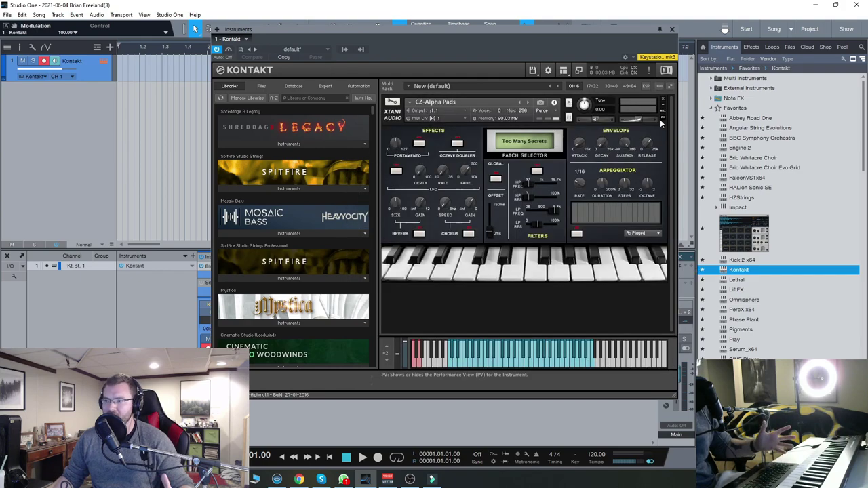
Load the Black Heart pad patch and sweep its low-pass filter frequency up from a low setting
{"action": "left_click_drag", "start_coordinate": [483, 32], "coordinate": [510, 40]}
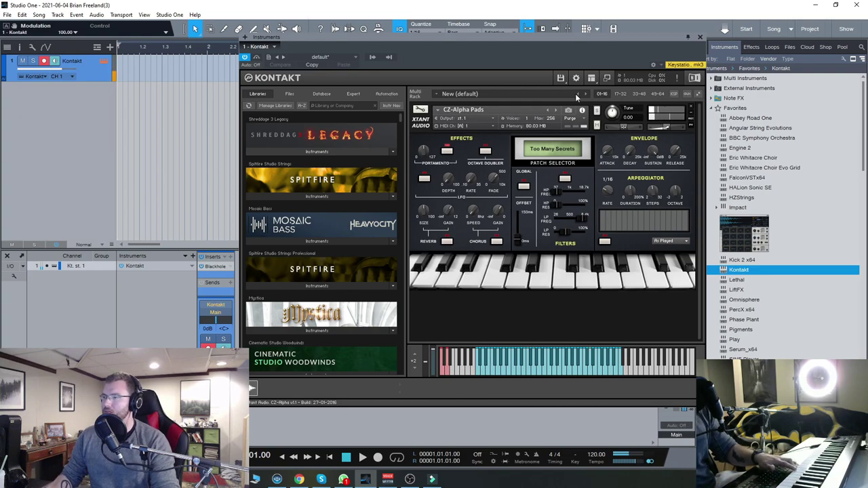
{"action": "left_click", "coordinate": [553, 156]}
{"action": "left_click", "coordinate": [550, 298]}
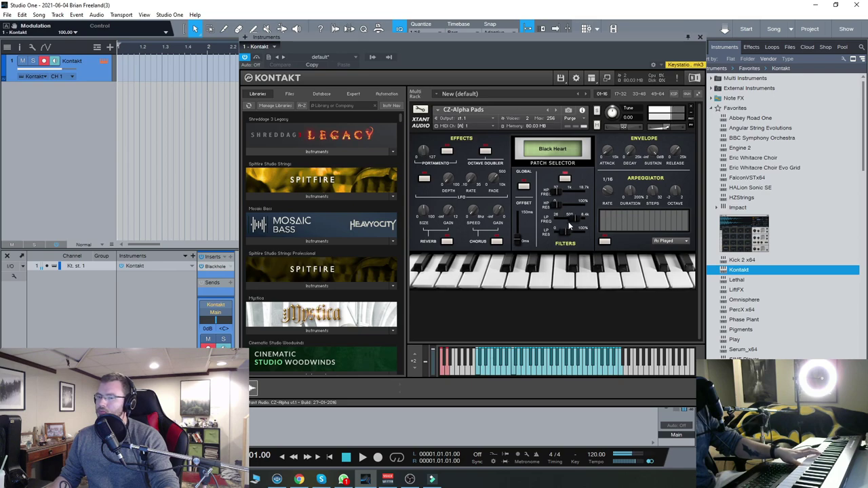
{"action": "left_click_drag", "start_coordinate": [557, 228], "coordinate": [588, 227]}
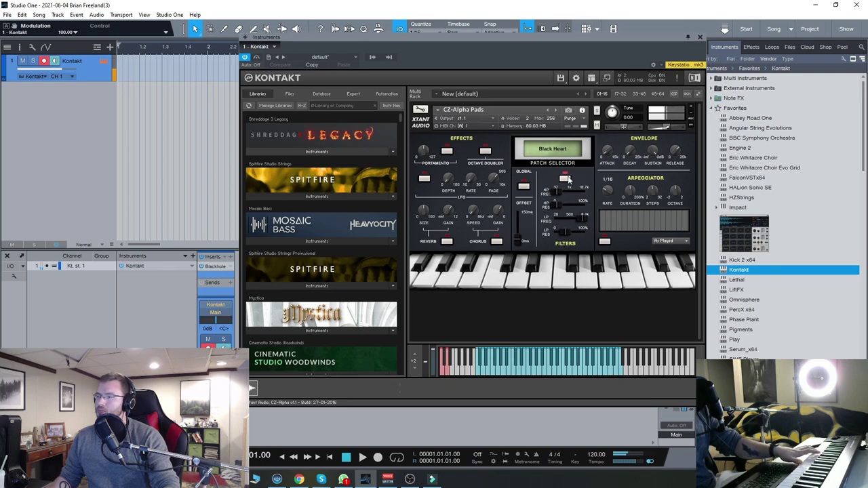
Audition two more CZ-Alpha Pads patches, loading Nomad followed by Happen'en
{"action": "left_click", "coordinate": [552, 149]}
{"action": "left_click", "coordinate": [558, 339]}
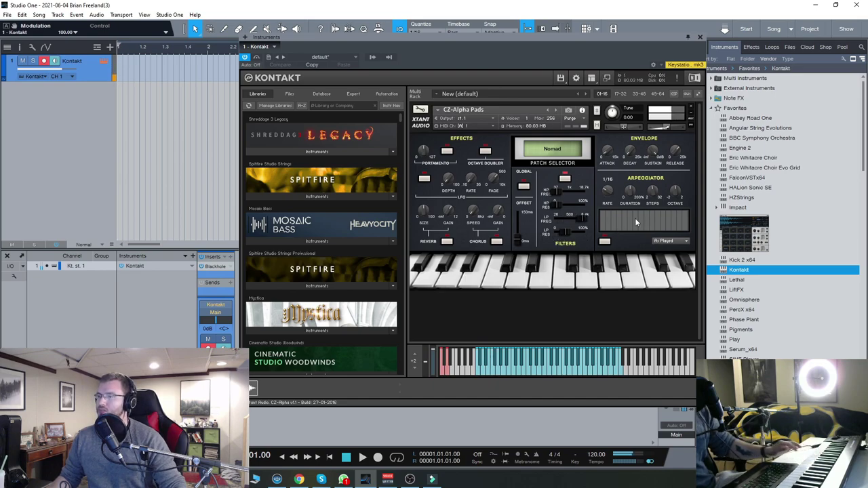
{"action": "left_click", "coordinate": [553, 152]}
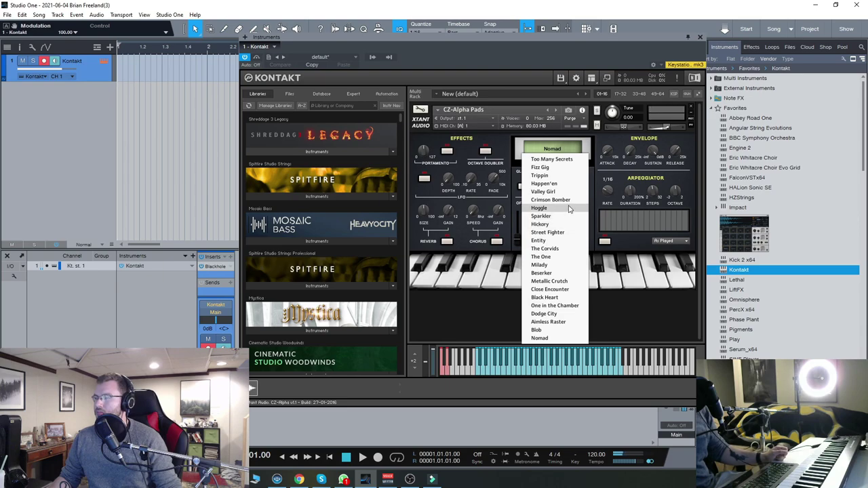
{"action": "left_click", "coordinate": [574, 184]}
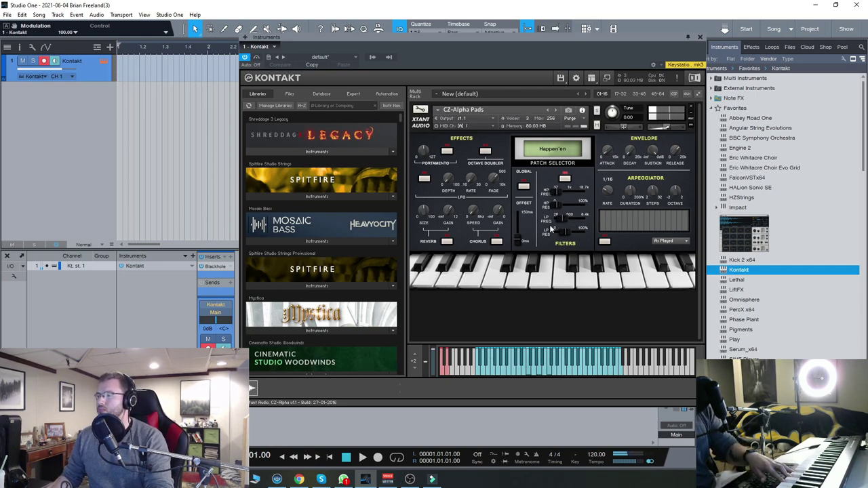
Replace CZ-Alpha Pads with the CZ-Alpha FX instrument and audition its Haze patch
{"action": "left_click", "coordinate": [562, 150]}
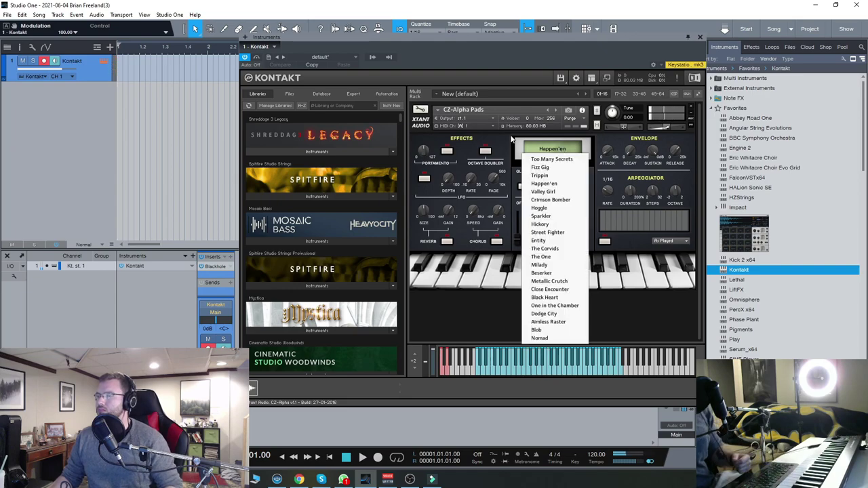
{"action": "left_click", "coordinate": [512, 140]}
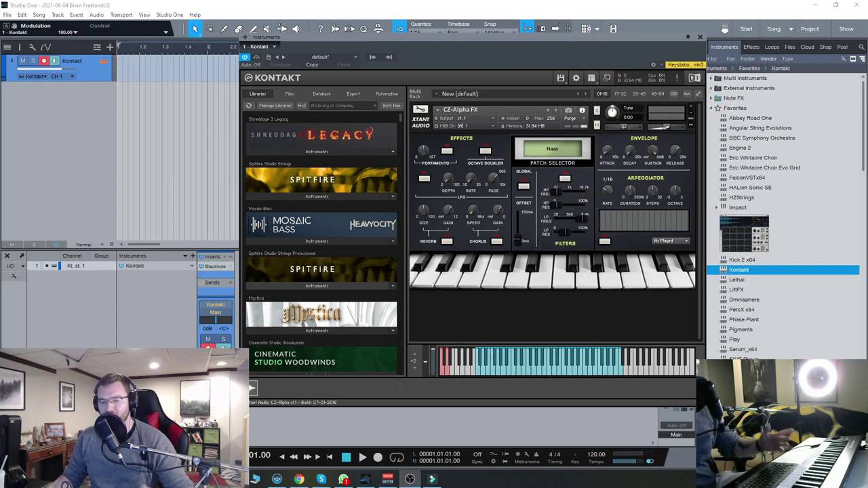
{"action": "left_click", "coordinate": [562, 146]}
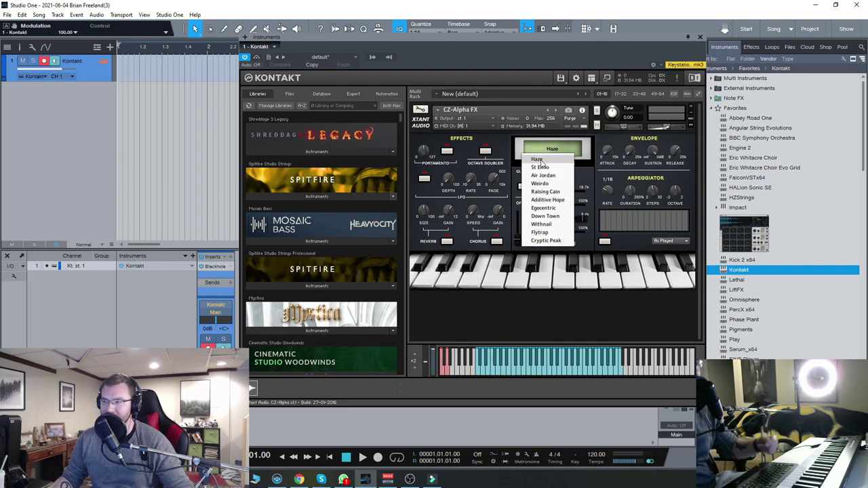
{"action": "left_click", "coordinate": [270, 258]}
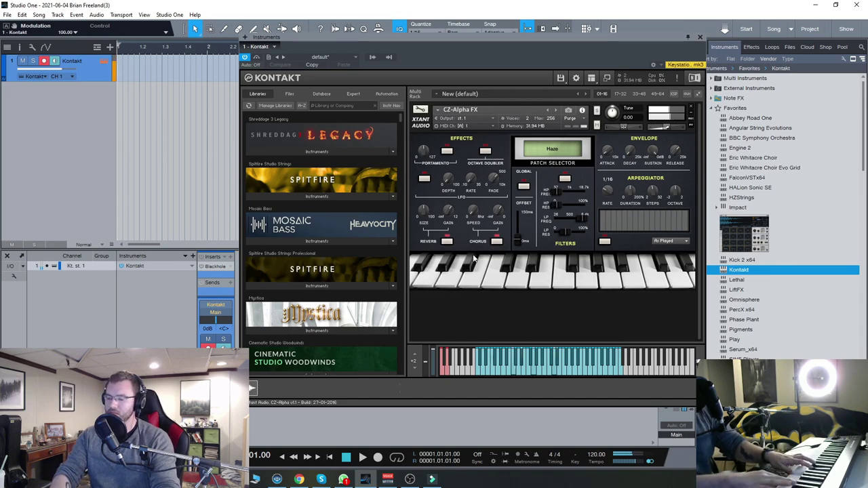
Audition the CZ-Alpha FX patches Raising Cain, St Elmo and Air Jordan in that order
{"action": "left_click", "coordinate": [553, 149]}
{"action": "left_click", "coordinate": [553, 192]}
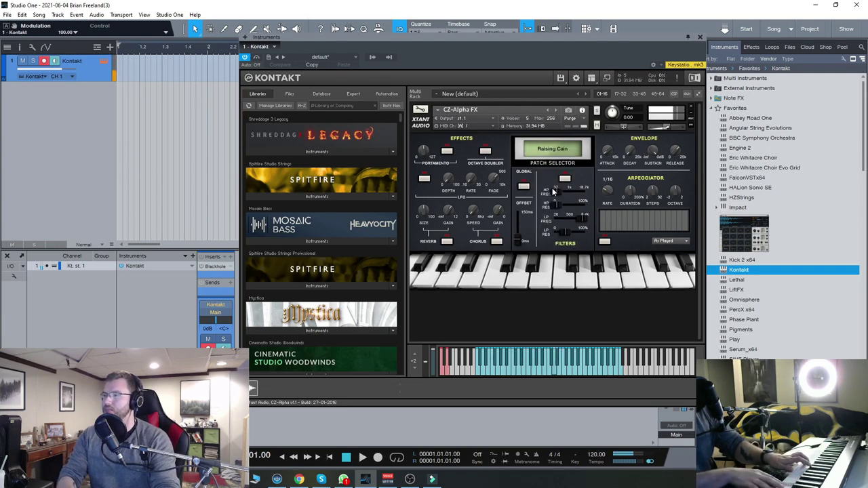
{"action": "left_click", "coordinate": [567, 151]}
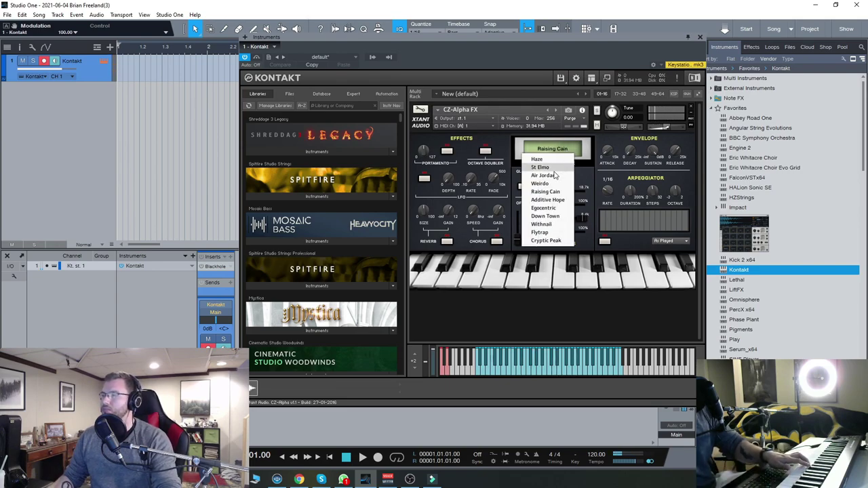
{"action": "left_click", "coordinate": [555, 170]}
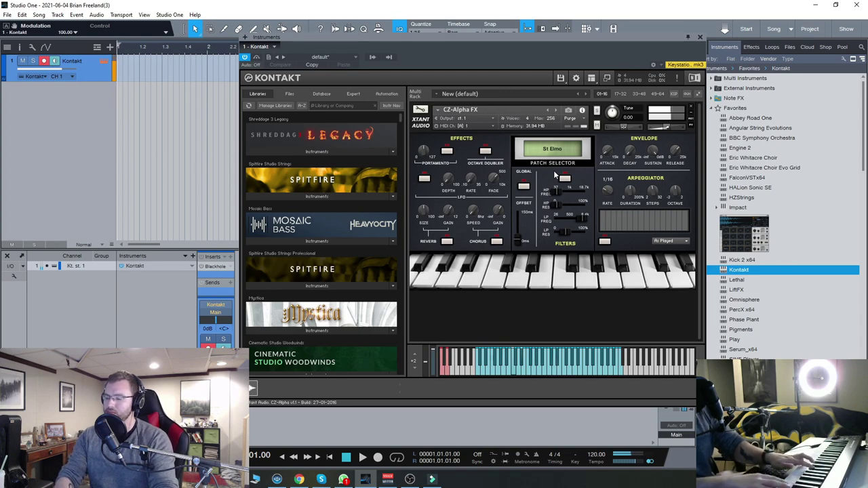
{"action": "left_click", "coordinate": [556, 150]}
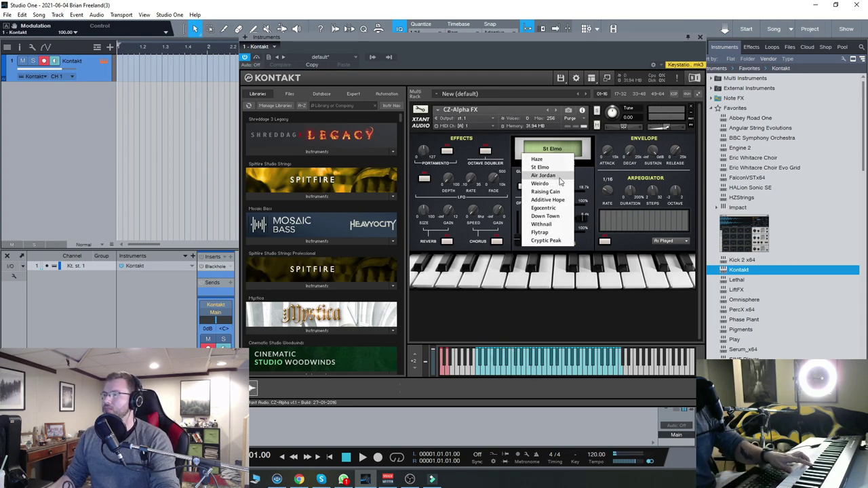
{"action": "left_click", "coordinate": [562, 180]}
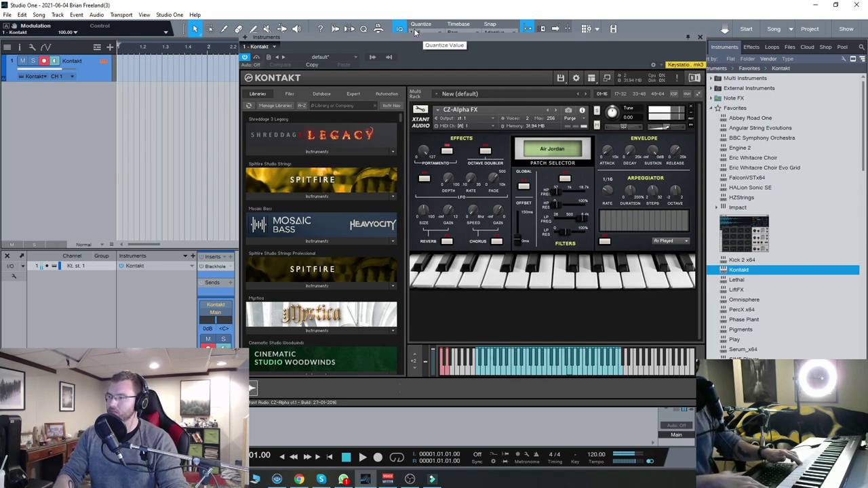
Return to the Raising Cain patch for another listen, followed by loading Cryptic Peak
{"action": "left_click", "coordinate": [552, 149]}
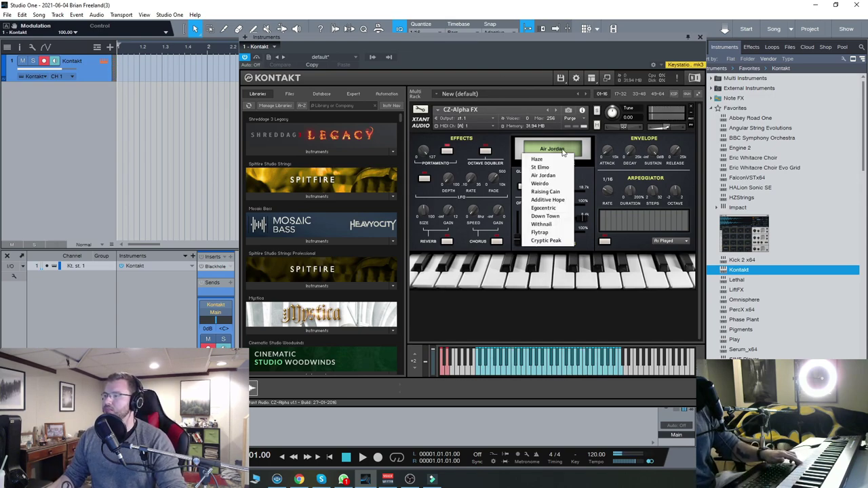
{"action": "left_click", "coordinate": [563, 194]}
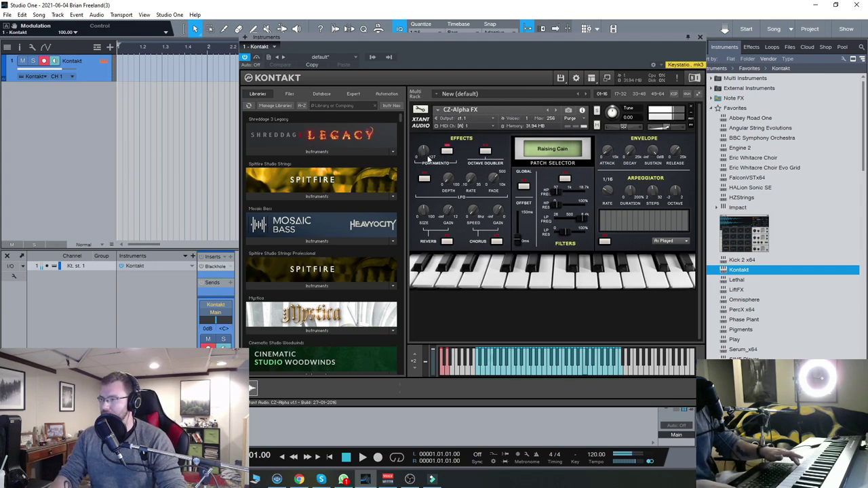
{"action": "left_click", "coordinate": [566, 153]}
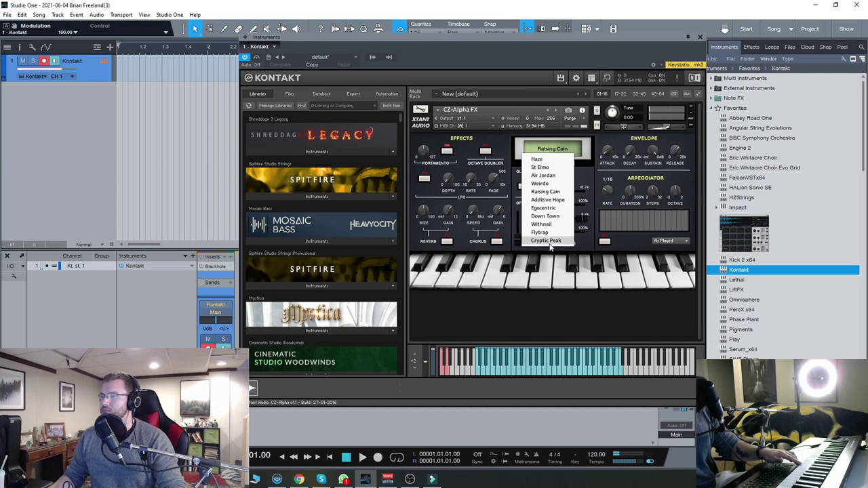
{"action": "left_click", "coordinate": [546, 241]}
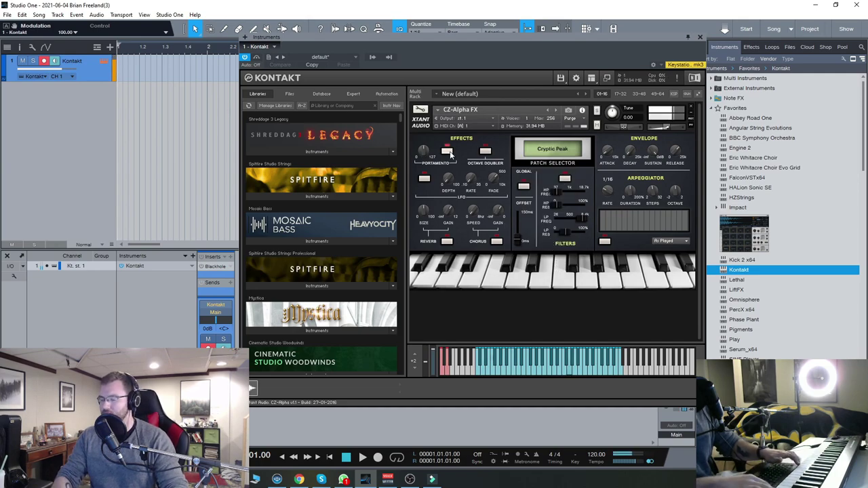
Try the Portamento and Global switches while playing the Cryptic Peak patch
{"action": "left_click", "coordinate": [449, 153]}
{"action": "left_click", "coordinate": [525, 189]}
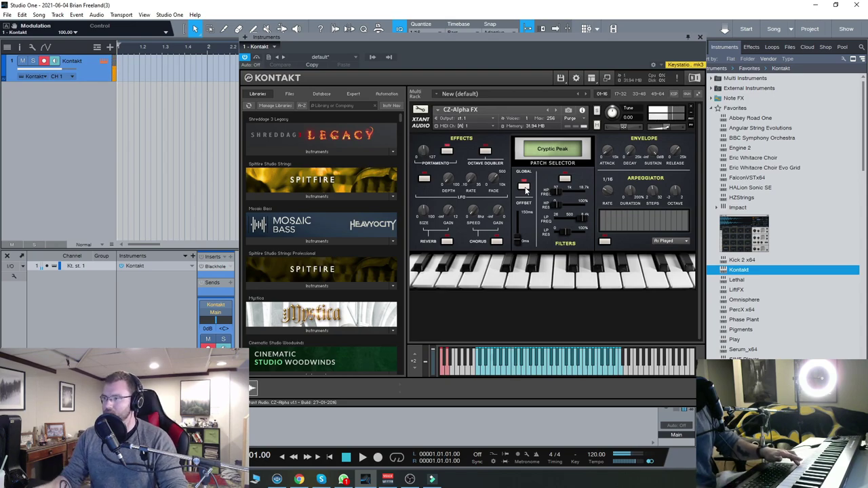
{"action": "left_click", "coordinate": [525, 189]}
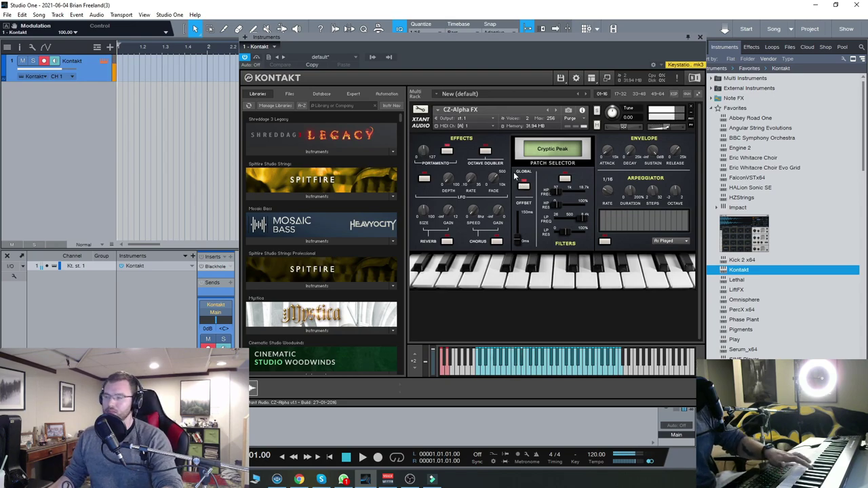
Audition more CZ-Alpha FX patches, going through Additive Hope and Raising Cain and ending on Withnail
{"action": "left_click", "coordinate": [554, 148]}
{"action": "left_click", "coordinate": [553, 200]}
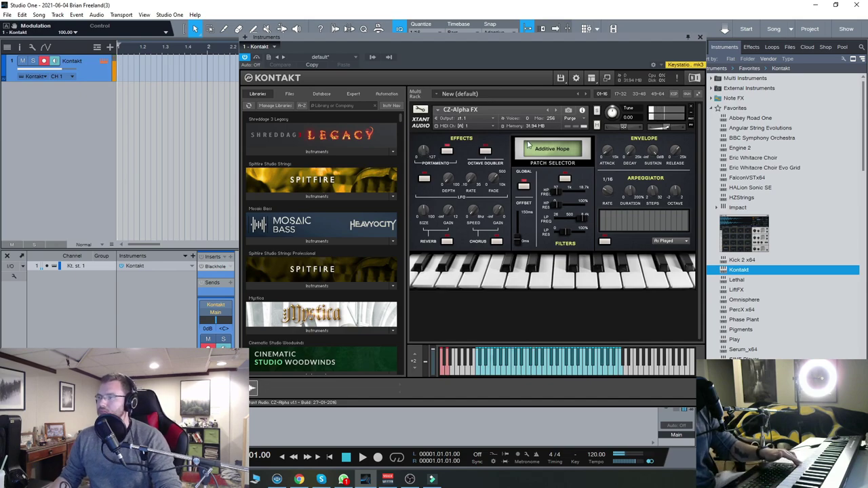
{"action": "left_click", "coordinate": [552, 149]}
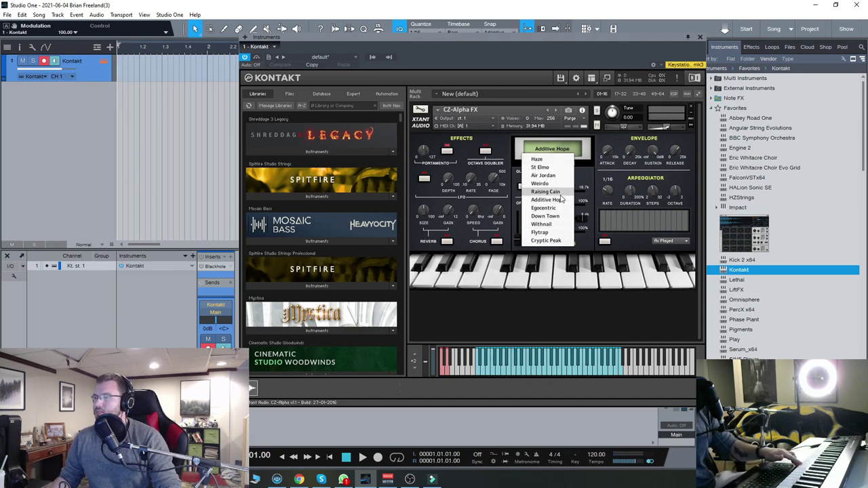
{"action": "left_click", "coordinate": [560, 194]}
{"action": "left_click", "coordinate": [561, 150]}
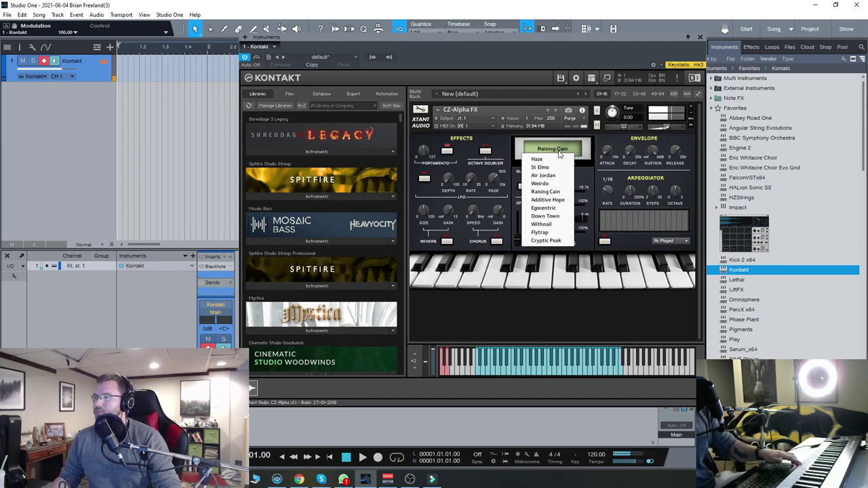
{"action": "left_click", "coordinate": [560, 222]}
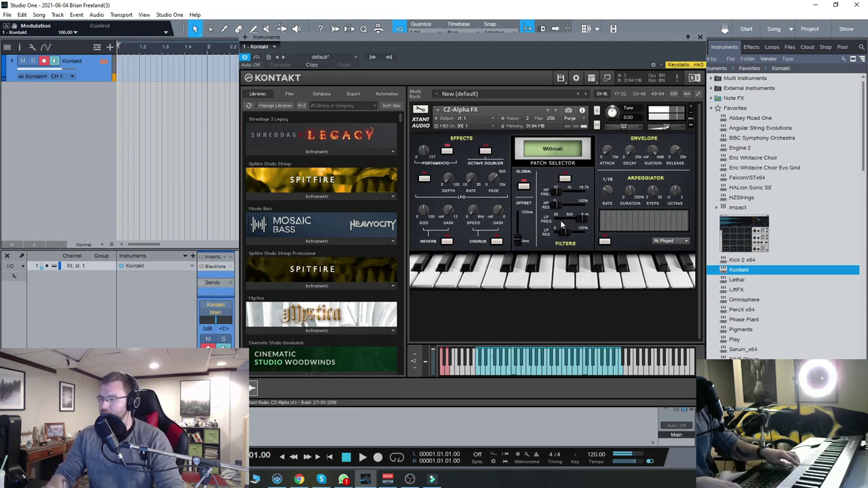
{"action": "left_click", "coordinate": [410, 479]}
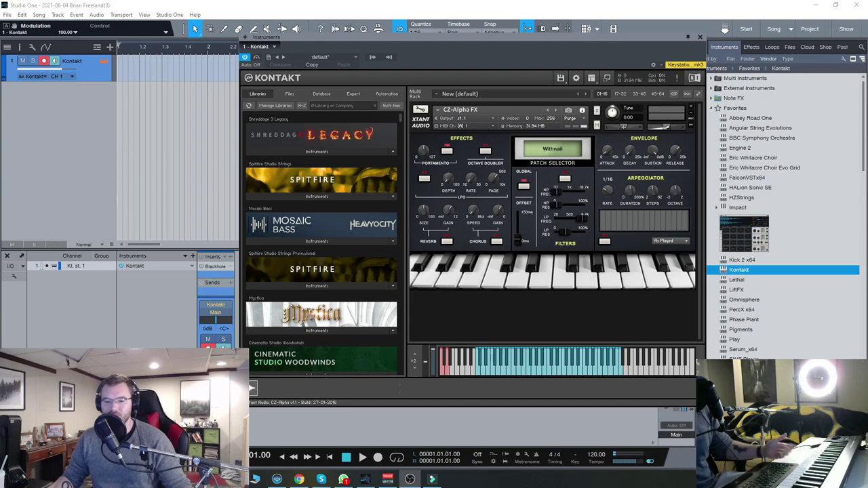